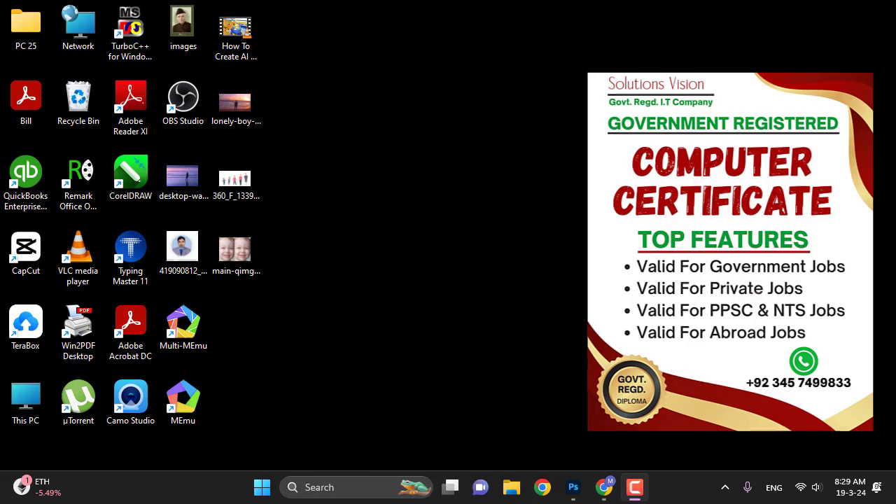
# Step: Open main-qimg-b027ddc11c482ccf40b4781a9496479a-lq.jpg in Photoshop by dragging it from the desktop
pyautogui.click(573, 487)
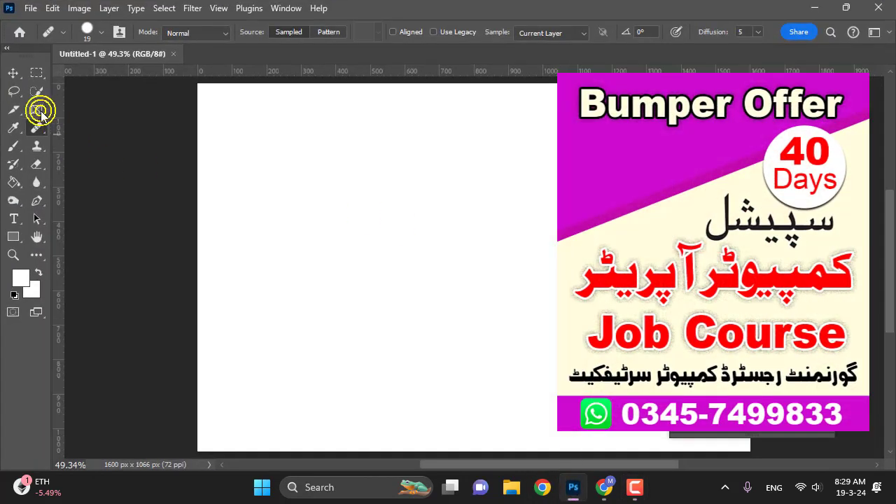
pyautogui.click(39, 128)
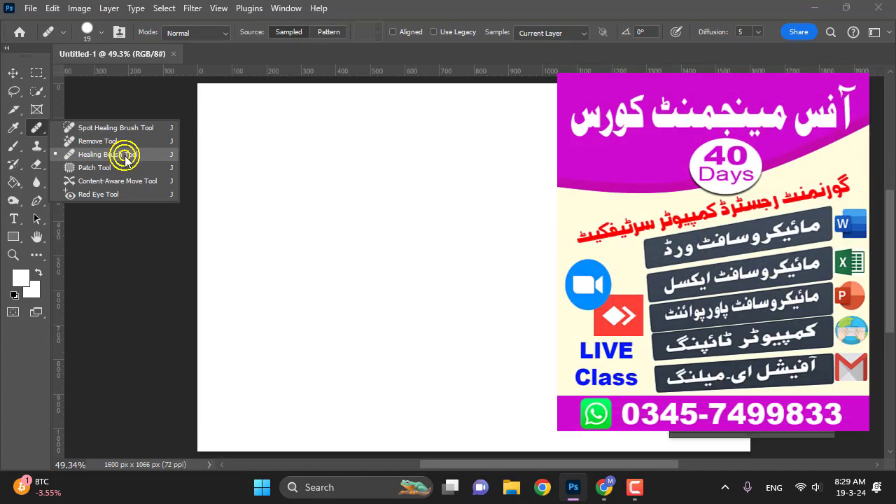
pyautogui.click(893, 496)
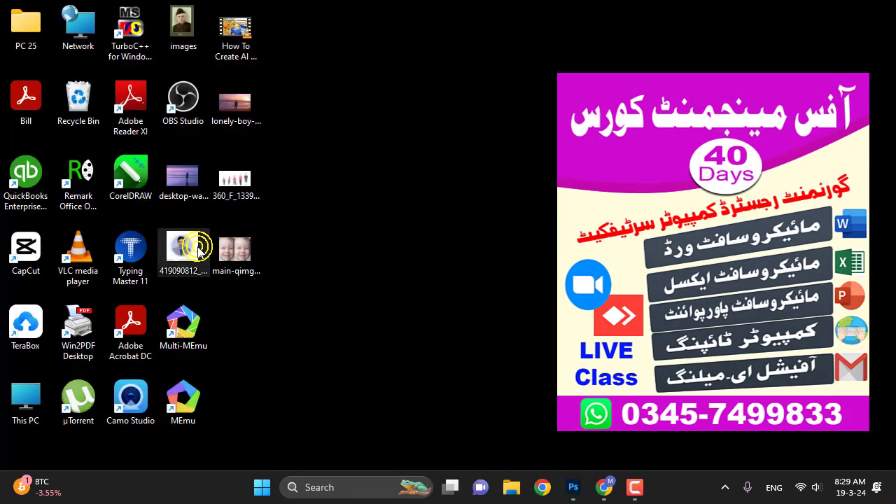
pyautogui.moveTo(242, 253)
pyautogui.mouseDown()
pyautogui.moveTo(462, 18)
pyautogui.moveTo(449, 7)
pyautogui.mouseUp()
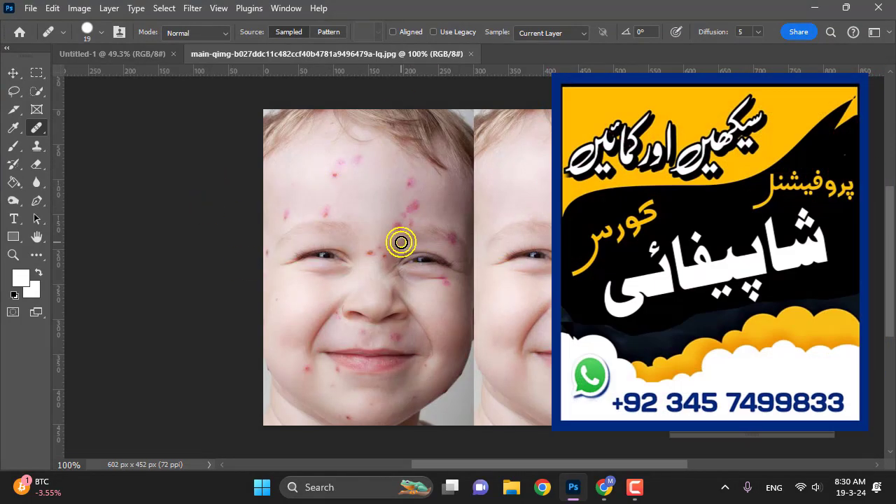
pyautogui.rightClick(36, 128)
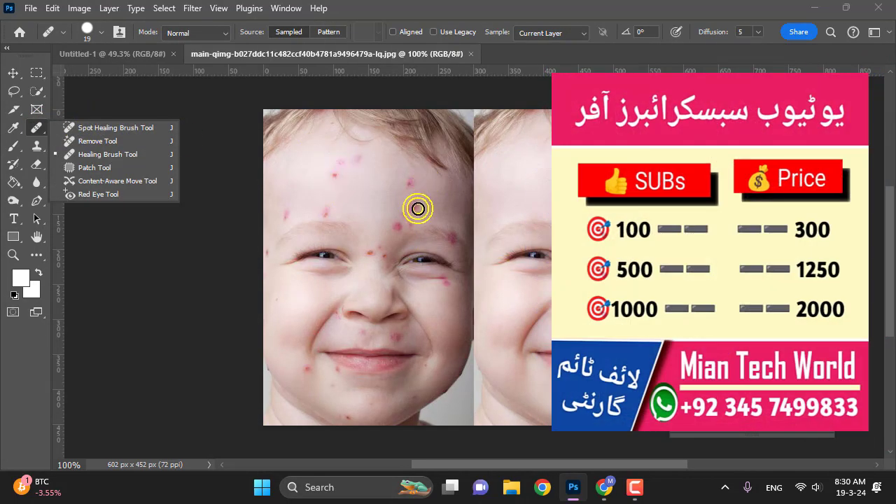
# Step: Spot-heal four pink forehead spots, then undo the last heal
pyautogui.click(118, 129)
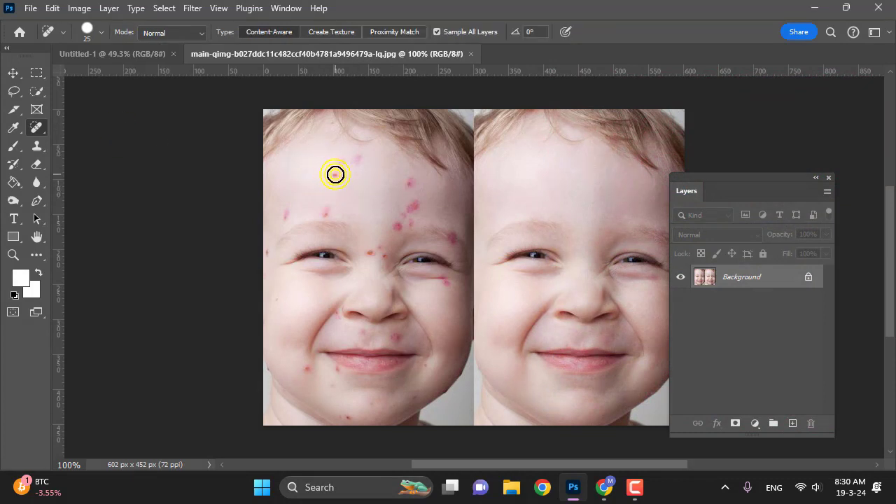
pyautogui.click(334, 176)
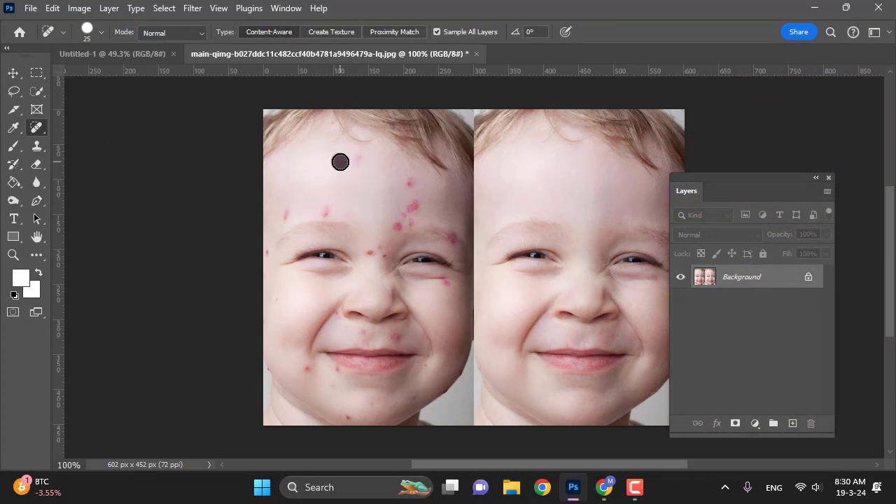
pyautogui.click(356, 160)
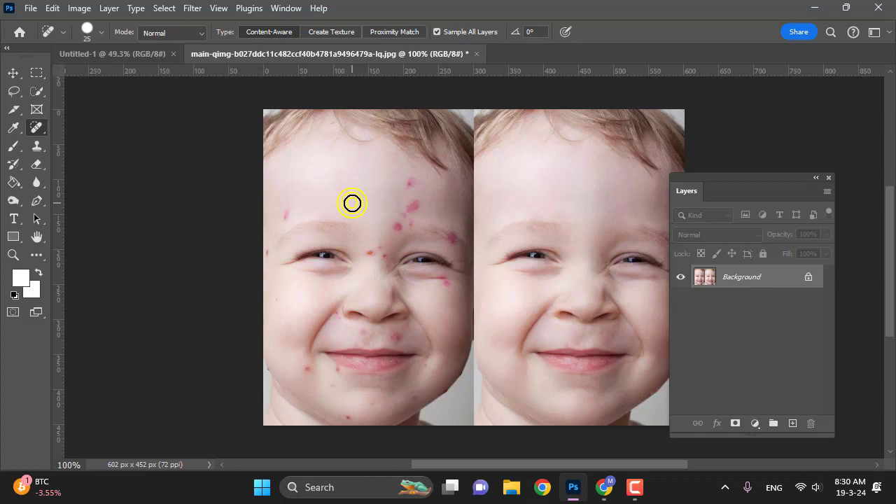
pyautogui.click(286, 215)
pyautogui.click(414, 180)
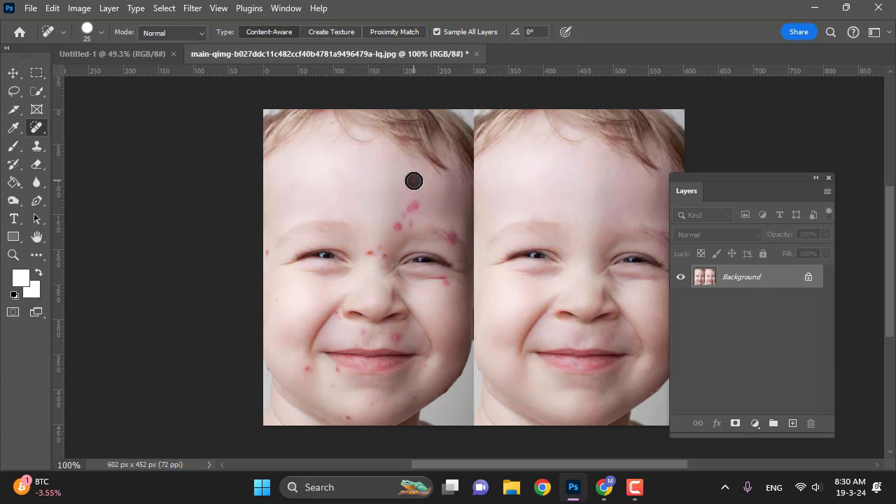
pyautogui.hotkey('ctrl', 'z')
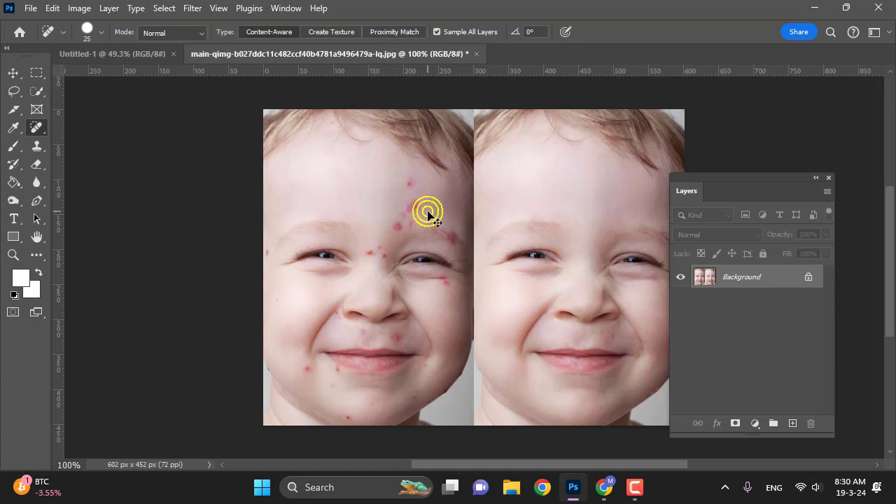
pyautogui.rightClick(37, 128)
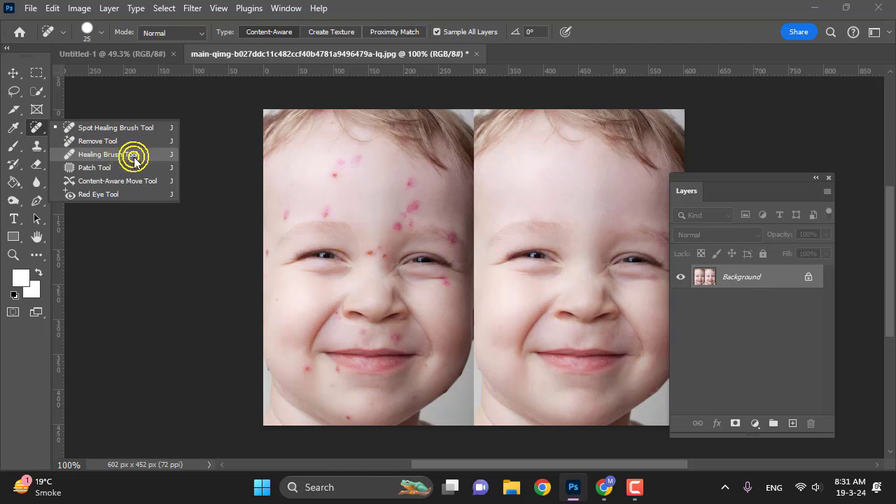
# Step: Select the Healing Brush Tool from the healing tools flyout
pyautogui.click(119, 156)
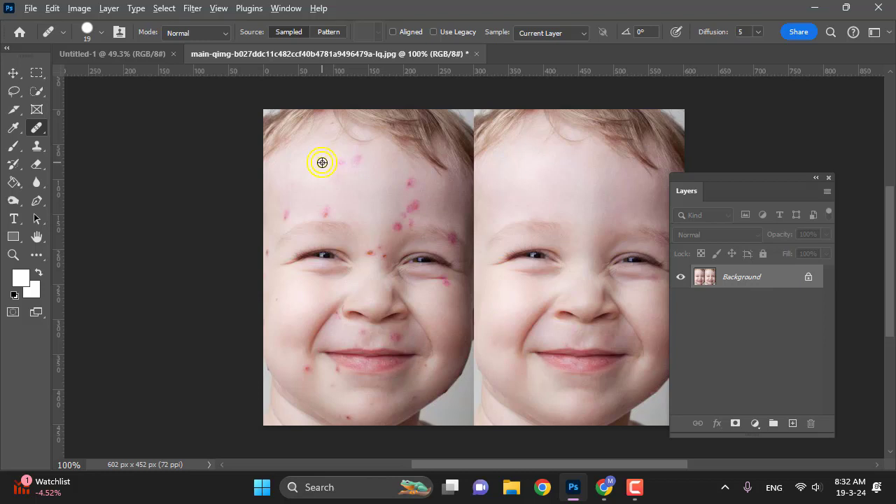
# Step: Sample clean forehead skin as the source and heal the left forehead blemish
pyautogui.keyDown('alt'); pyautogui.click(322, 163); pyautogui.keyUp('alt')
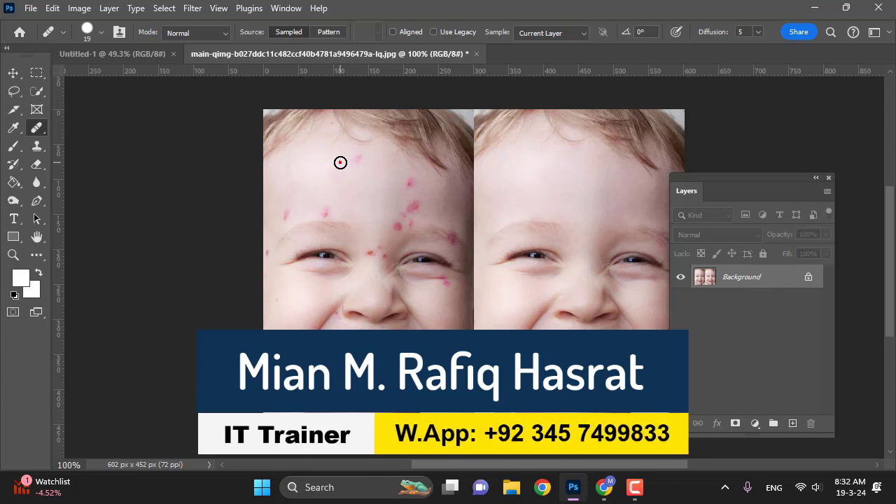
pyautogui.moveTo(340, 162)
pyautogui.mouseDown()
pyautogui.moveTo(356, 159)
pyautogui.moveTo(323, 163)
pyautogui.mouseUp()
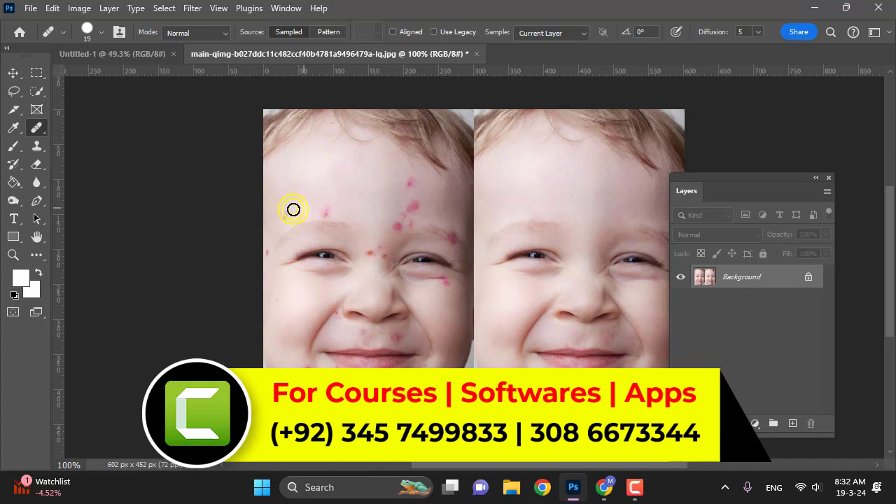
pyautogui.keyDown('alt'); pyautogui.click(302, 198); pyautogui.keyUp('alt')
pyautogui.keyDown('alt'); pyautogui.click(301, 198); pyautogui.keyUp('alt')
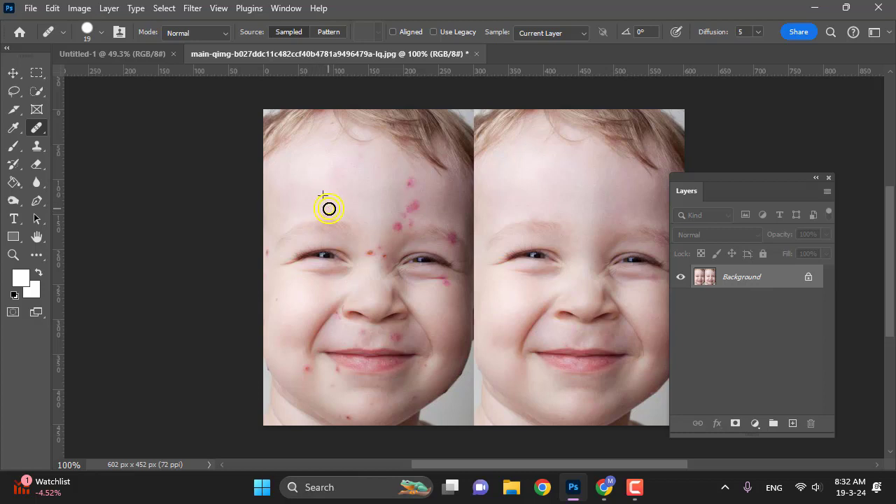
pyautogui.click(326, 175)
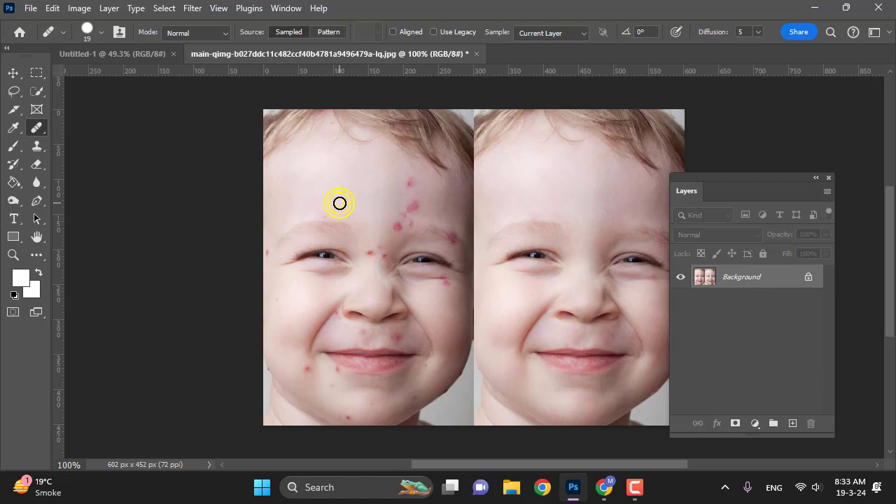
# Step: Heal the upper and mid-forehead spots with strokes down to the nose bridge
pyautogui.click(416, 190)
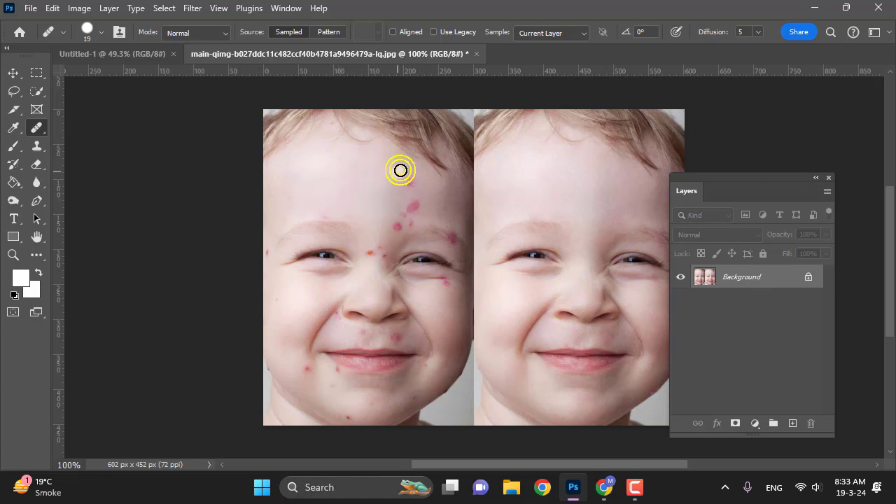
pyautogui.click(437, 211)
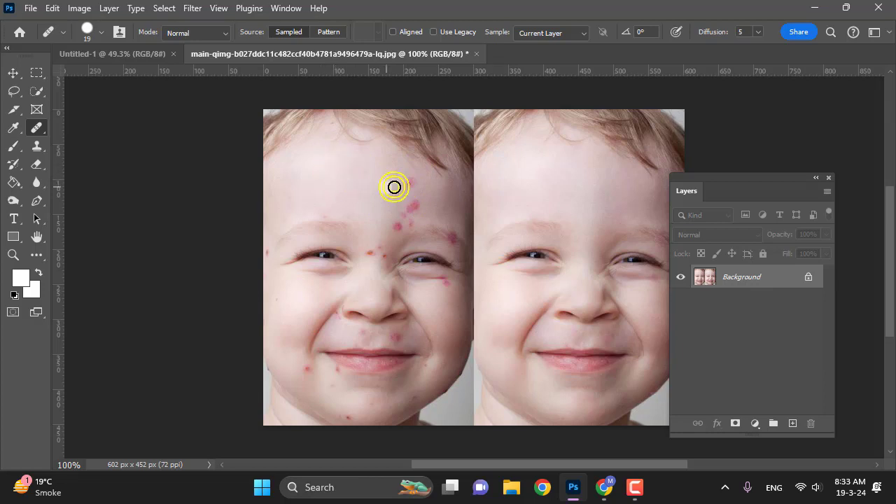
pyautogui.moveTo(413, 191)
pyautogui.mouseDown()
pyautogui.moveTo(456, 211)
pyautogui.moveTo(410, 196)
pyautogui.moveTo(399, 202)
pyautogui.moveTo(416, 193)
pyautogui.moveTo(406, 182)
pyautogui.moveTo(422, 222)
pyautogui.moveTo(313, 180)
pyautogui.moveTo(392, 209)
pyautogui.moveTo(401, 201)
pyautogui.mouseUp()
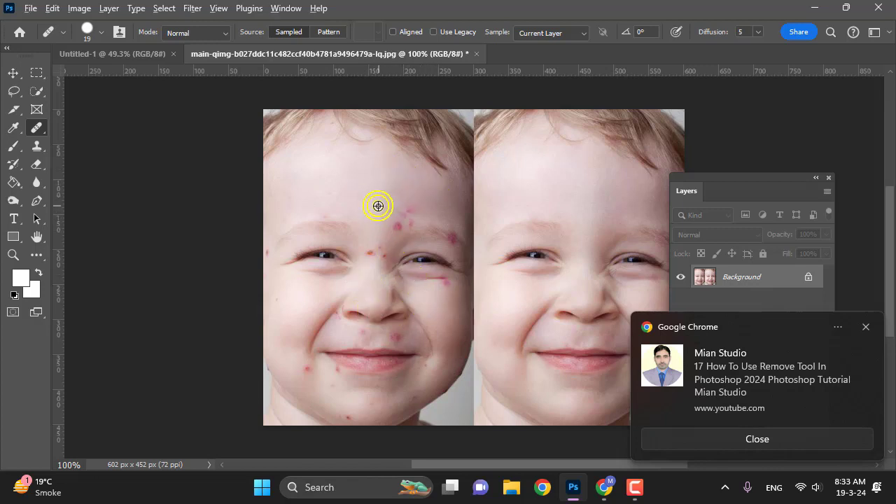
pyautogui.moveTo(400, 214); pyautogui.dragTo(396, 228)
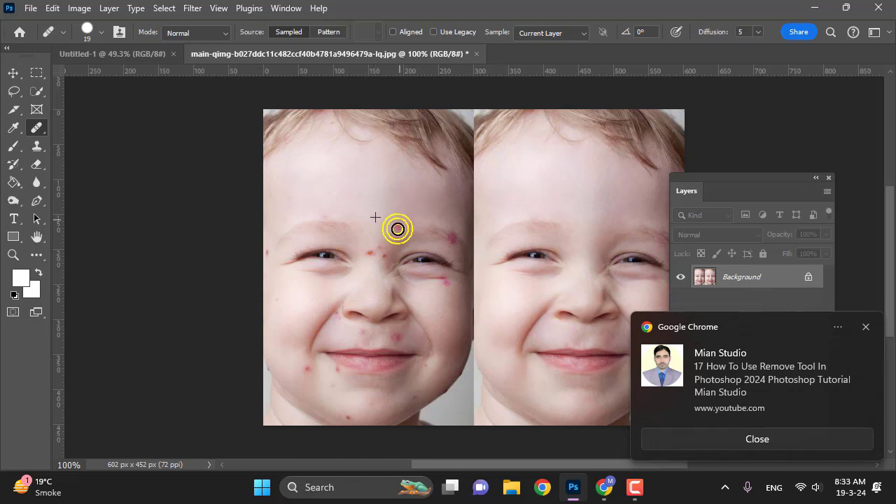
pyautogui.click(408, 212)
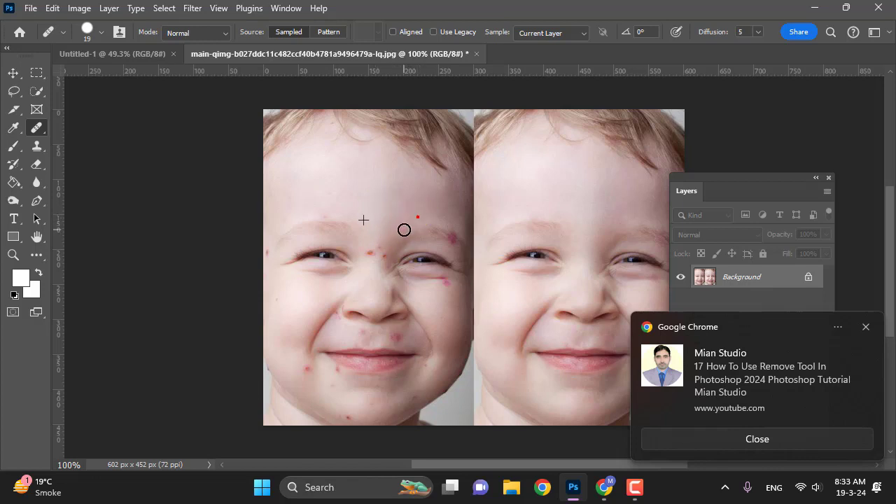
pyautogui.moveTo(369, 234)
pyautogui.mouseDown()
pyautogui.moveTo(362, 275)
pyautogui.moveTo(382, 238)
pyautogui.moveTo(382, 250)
pyautogui.moveTo(373, 220)
pyautogui.moveTo(376, 252)
pyautogui.moveTo(414, 296)
pyautogui.moveTo(429, 297)
pyautogui.moveTo(466, 233)
pyautogui.moveTo(414, 326)
pyautogui.moveTo(430, 303)
pyautogui.moveTo(292, 269)
pyautogui.moveTo(344, 276)
pyautogui.moveTo(320, 276)
pyautogui.moveTo(330, 318)
pyautogui.moveTo(301, 341)
pyautogui.moveTo(312, 355)
pyautogui.moveTo(334, 336)
pyautogui.moveTo(315, 308)
pyautogui.moveTo(322, 332)
pyautogui.moveTo(330, 306)
pyautogui.moveTo(311, 348)
pyautogui.moveTo(323, 308)
pyautogui.moveTo(310, 336)
pyautogui.moveTo(308, 322)
pyautogui.moveTo(315, 333)
pyautogui.moveTo(304, 357)
pyautogui.moveTo(297, 299)
pyautogui.mouseUp()
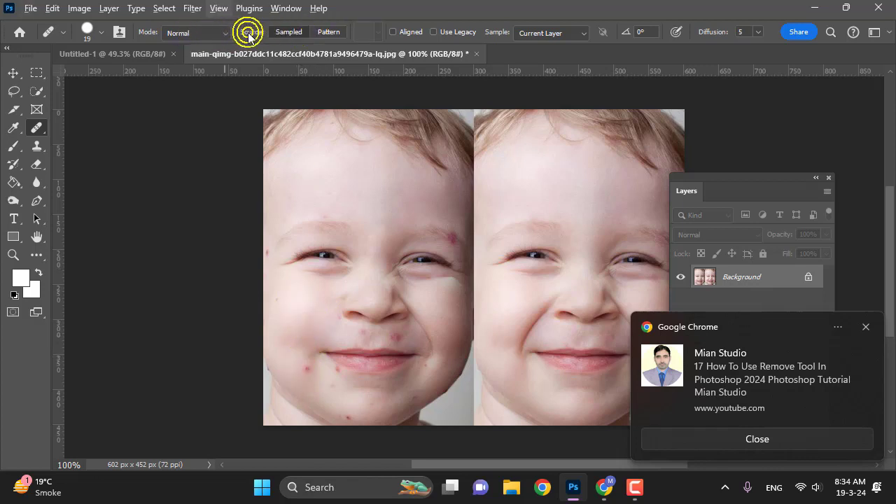
# Step: Set the healing brush to 38 px size and 56% hardness
pyautogui.click(228, 33)
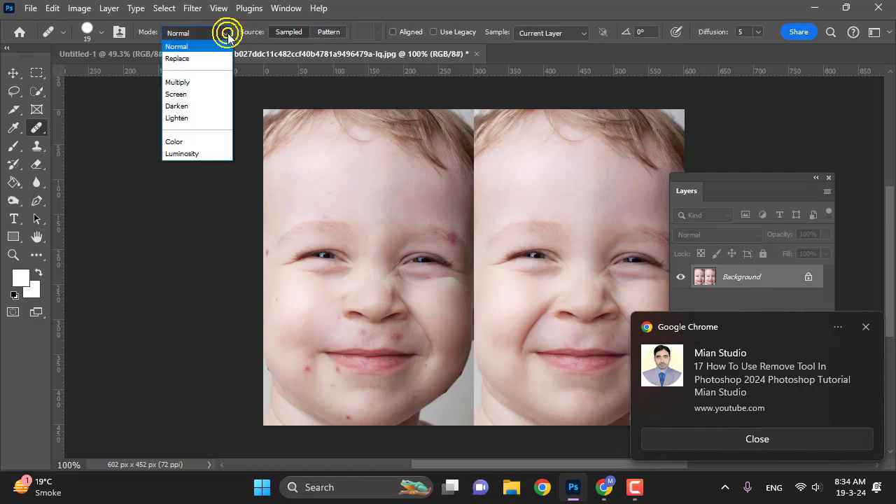
pyautogui.click(227, 33)
pyautogui.click(86, 31)
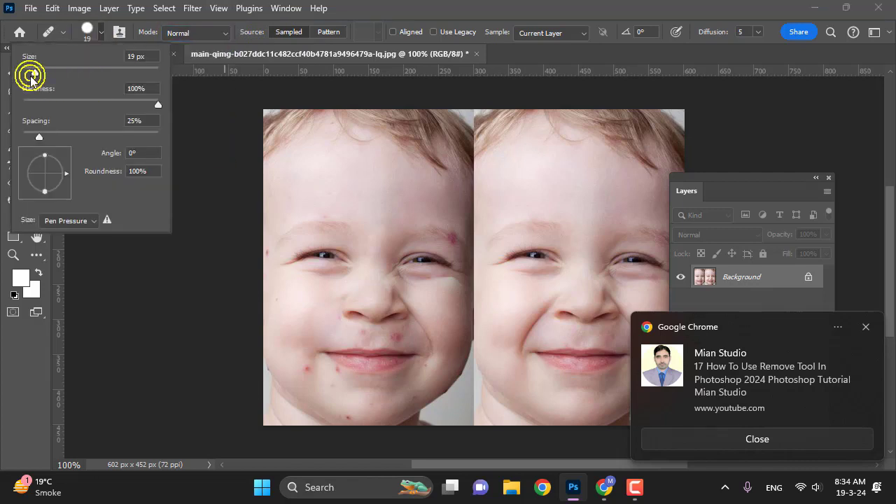
pyautogui.moveTo(32, 75); pyautogui.dragTo(52, 101)
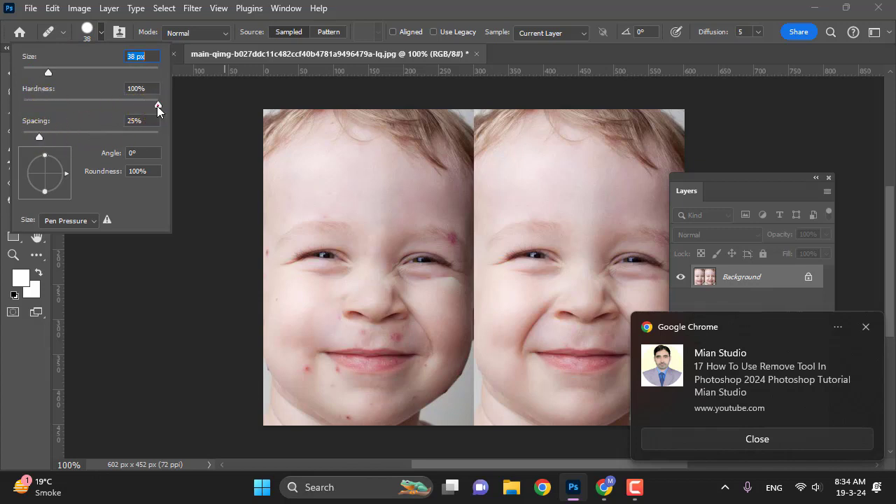
pyautogui.moveTo(158, 106); pyautogui.dragTo(101, 106)
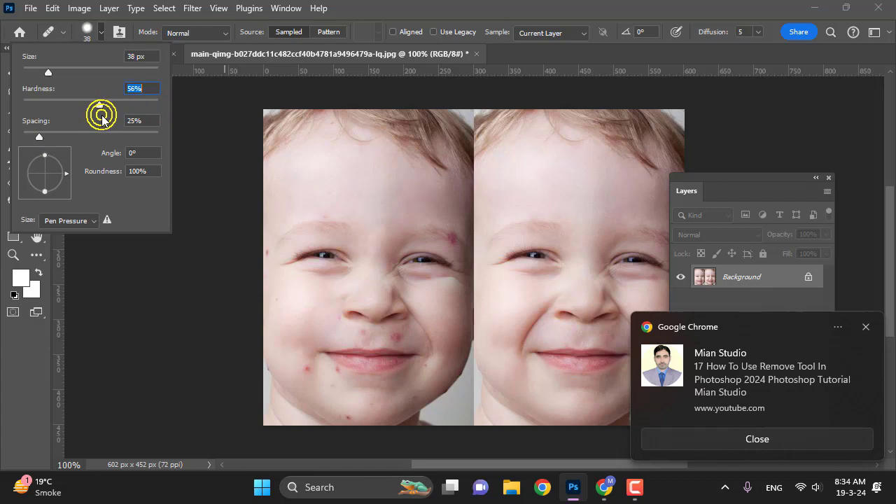
pyautogui.click(235, 194)
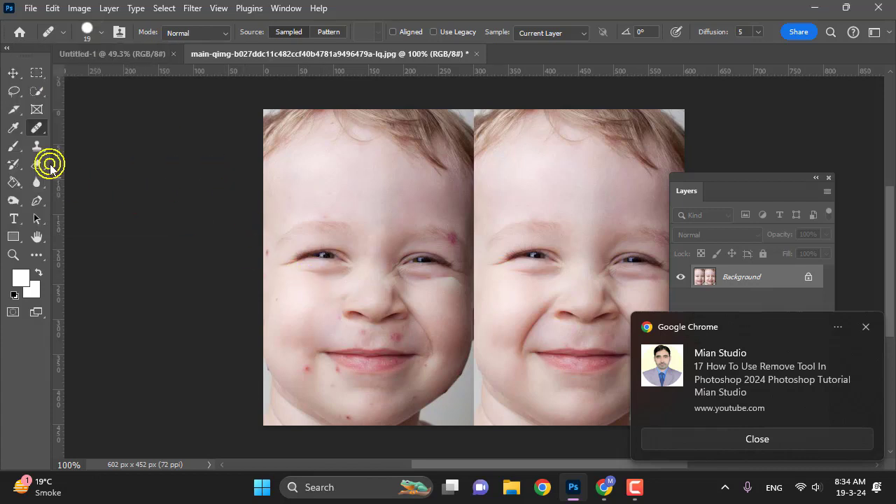
# Step: Sample clean cheek skin and heal the lower-left cheek and beside-nose blemishes
pyautogui.keyDown('alt'); pyautogui.click(308, 371); pyautogui.keyUp('alt')
pyautogui.click(309, 371)
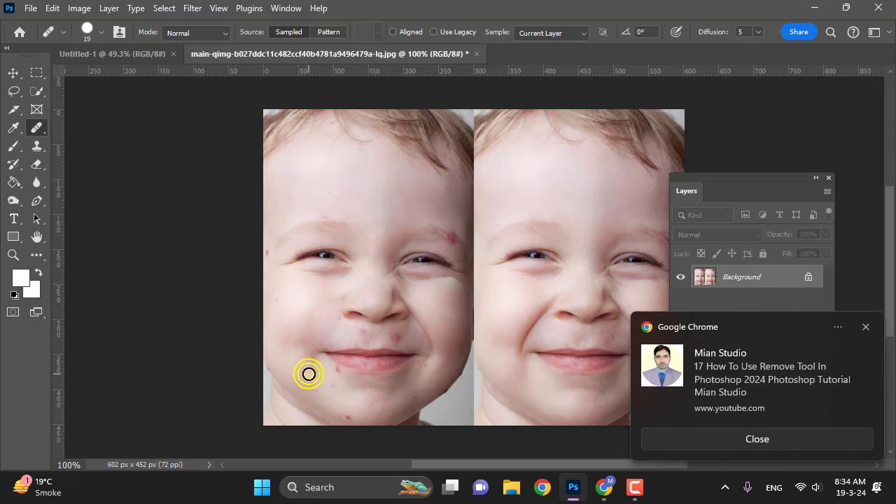
pyautogui.click(319, 369)
pyautogui.click(429, 318)
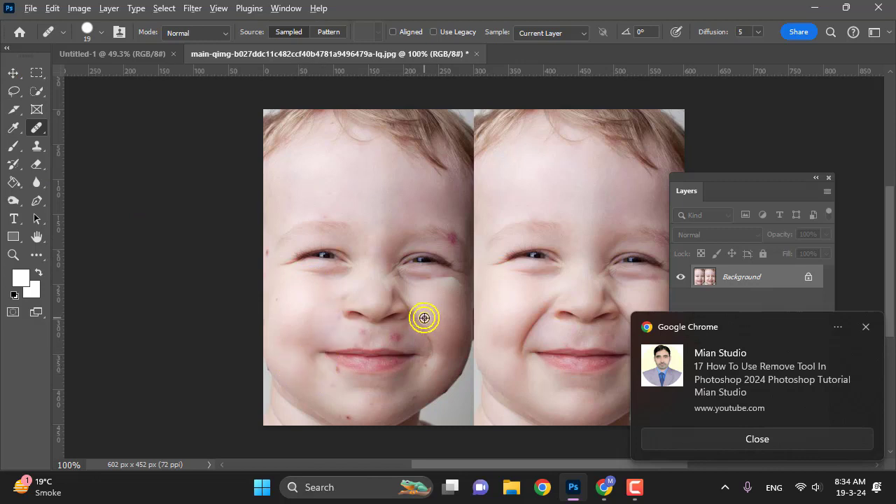
pyautogui.click(418, 314)
pyautogui.click(422, 330)
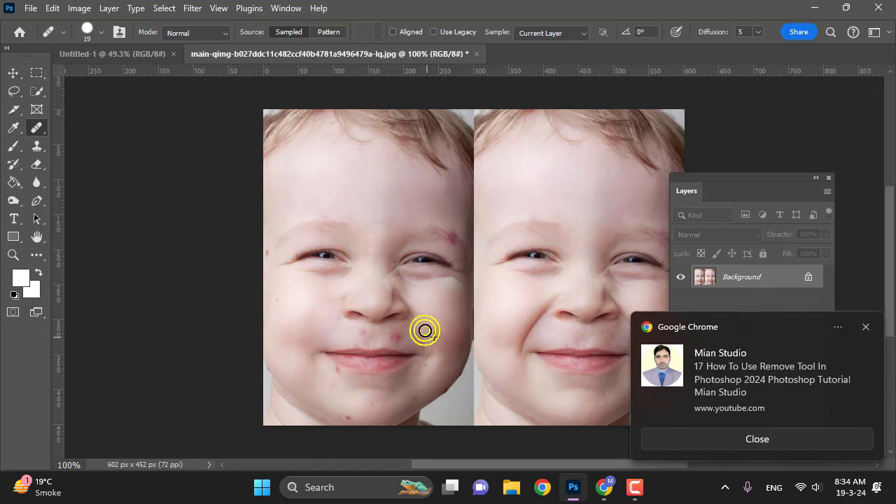
pyautogui.click(412, 304)
pyautogui.click(430, 352)
pyautogui.click(421, 329)
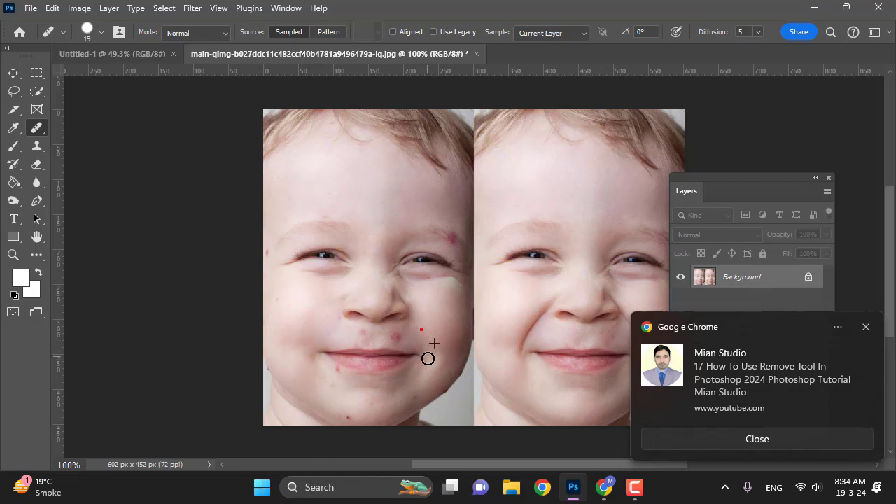
# Step: Heal spots by the mouth corner, on both cheeks, nose bridge and forehead
pyautogui.click(452, 341)
pyautogui.click(442, 362)
pyautogui.click(439, 339)
pyautogui.click(326, 300)
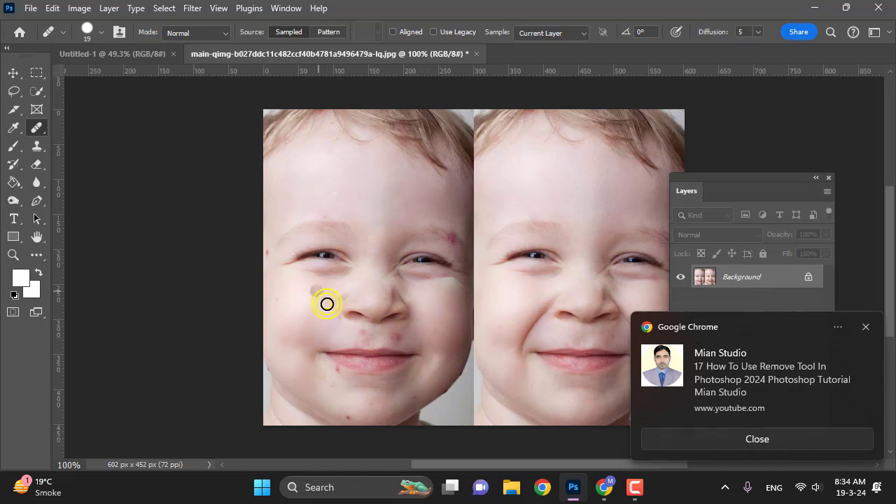
pyautogui.click(348, 340)
pyautogui.click(442, 342)
pyautogui.click(420, 306)
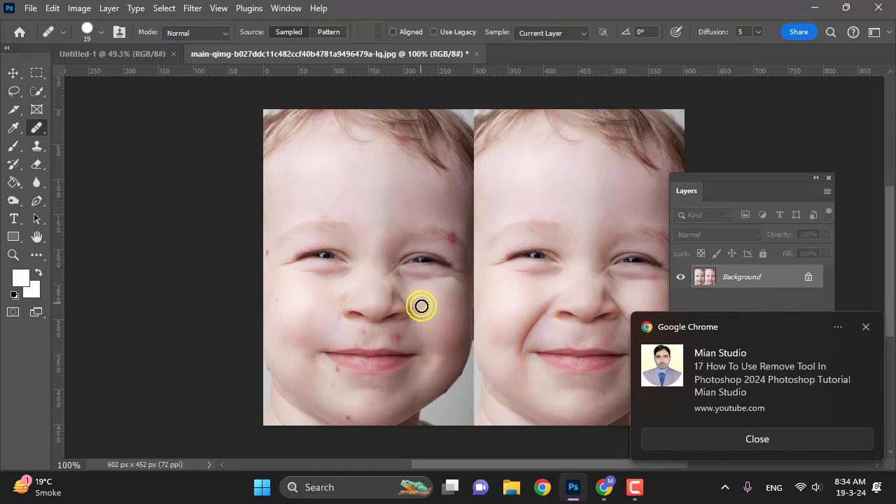
pyautogui.click(301, 333)
pyautogui.click(298, 304)
pyautogui.click(357, 280)
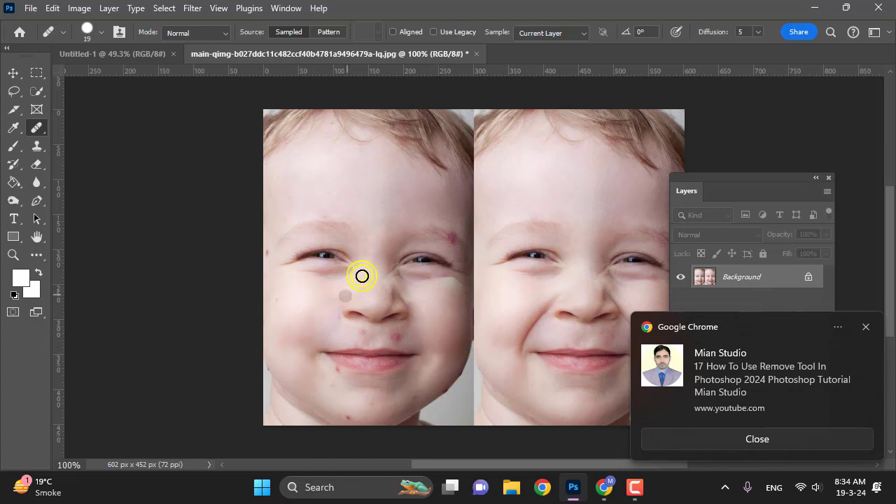
pyautogui.click(387, 175)
pyautogui.press('b')
pyautogui.keyDown('alt'); pyautogui.click(349, 339); pyautogui.keyUp('alt')
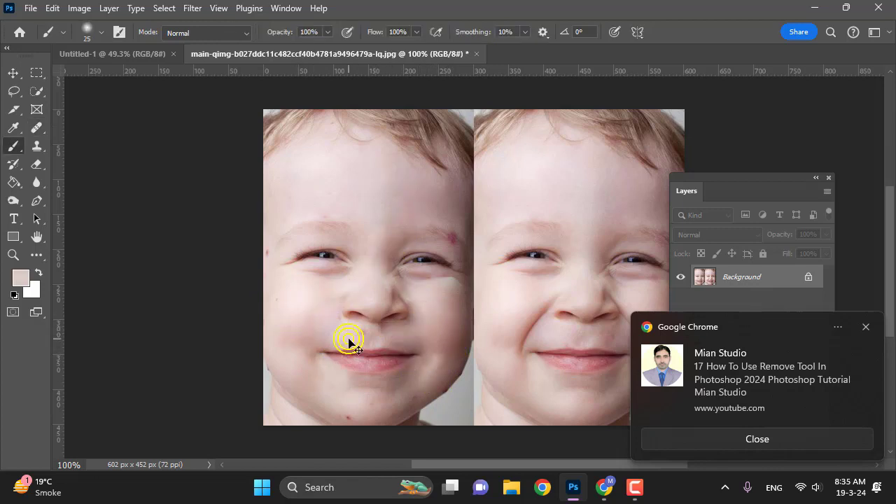
# Step: Revert the healing retouches with Ctrl+Z
pyautogui.hotkey('ctrl', 'z')
pyautogui.hotkey('ctrl', 'z')
pyautogui.hotkey('ctrl', 'z')
pyautogui.hotkey('ctrl', 'z')
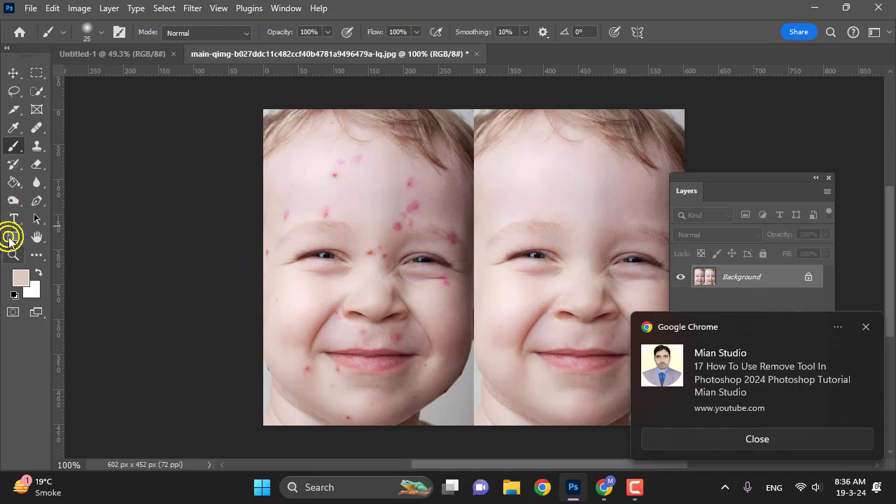
# Step: Choose the Brush Tool and dab over a forehead spot
pyautogui.rightClick(14, 149)
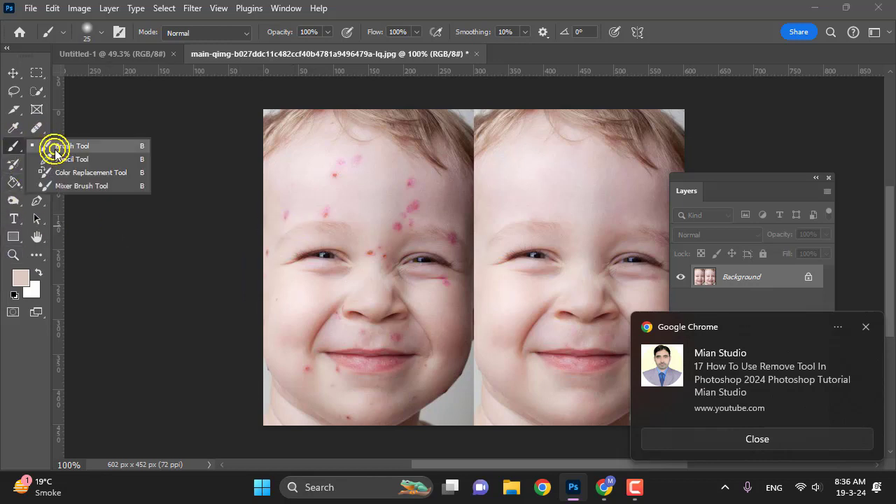
pyautogui.click(54, 147)
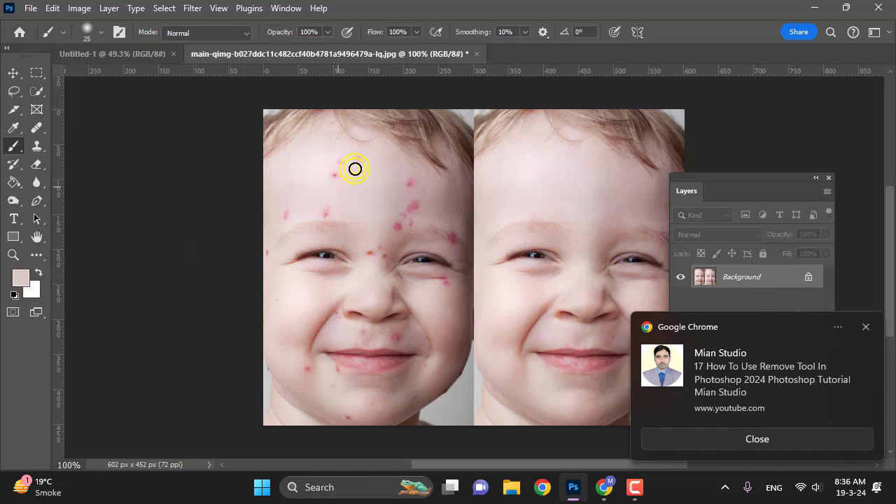
pyautogui.click(335, 176)
# Step: Set the foreground colour to a pale skin tone eyedropped from the forehead
pyautogui.click(19, 278)
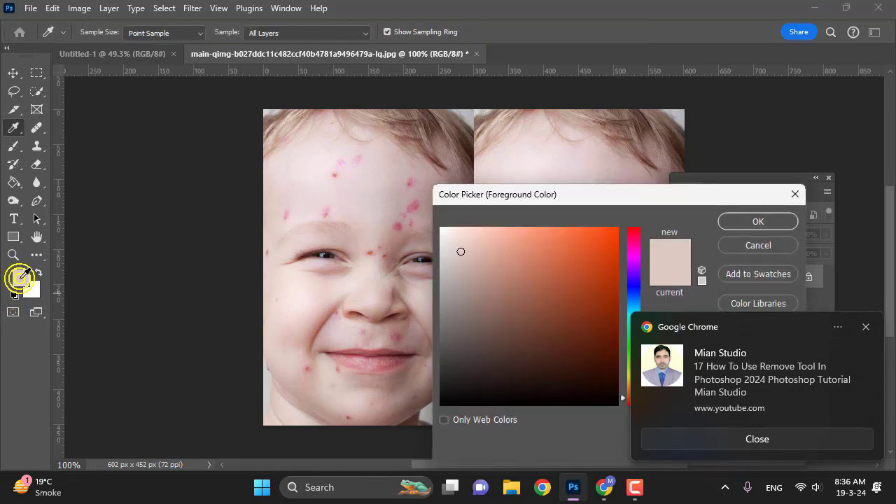
pyautogui.click(313, 229)
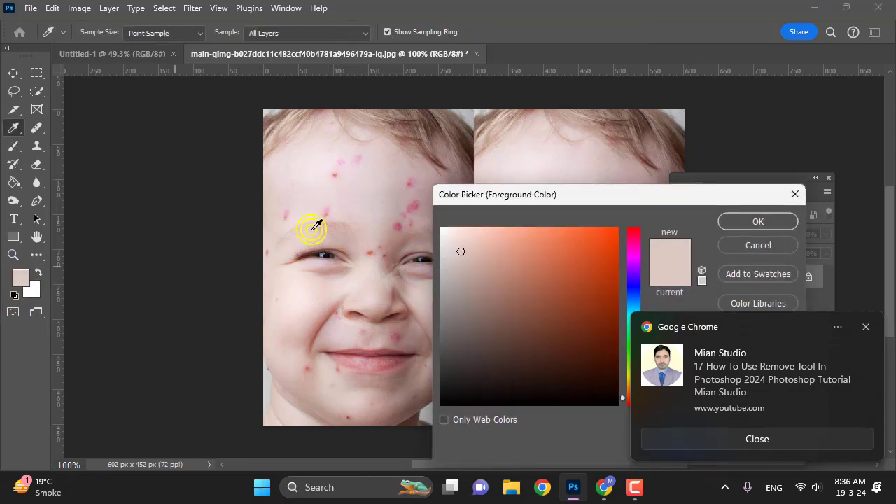
pyautogui.click(336, 178)
pyautogui.moveTo(336, 178); pyautogui.dragTo(241, 207)
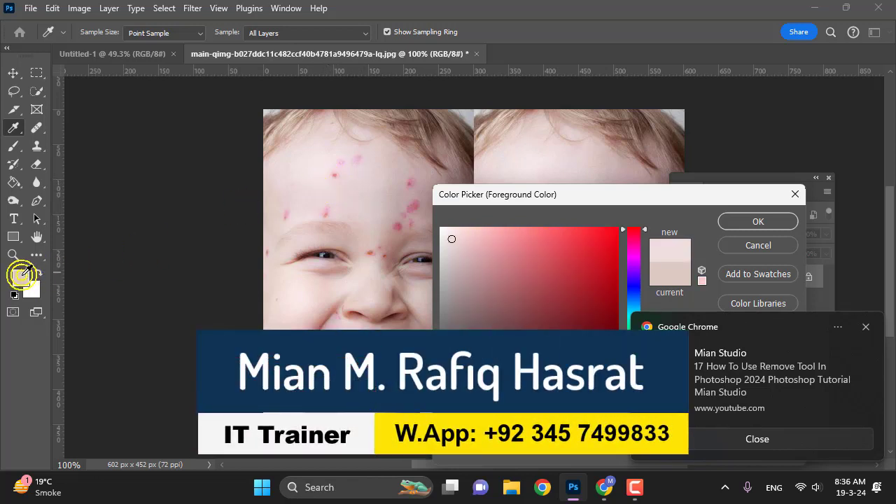
pyautogui.click(758, 221)
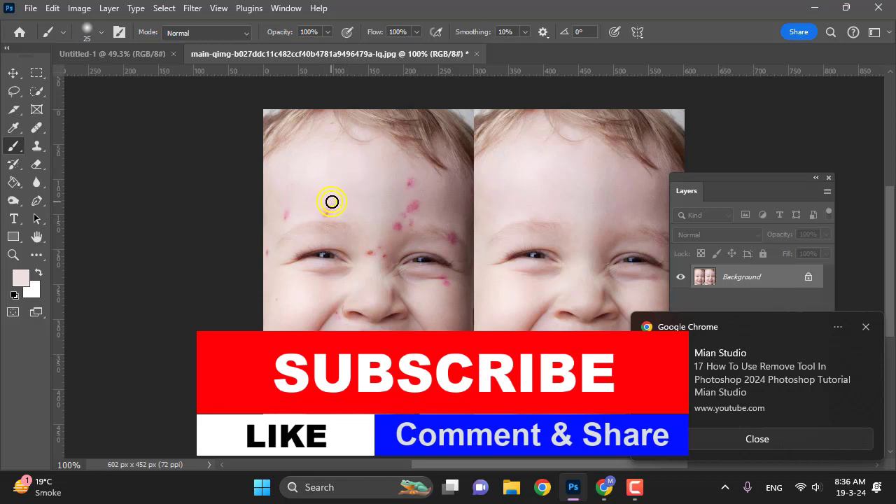
# Step: Dab and stroke skin-tone paint over the left forehead spots
pyautogui.click(330, 203)
pyautogui.click(312, 173)
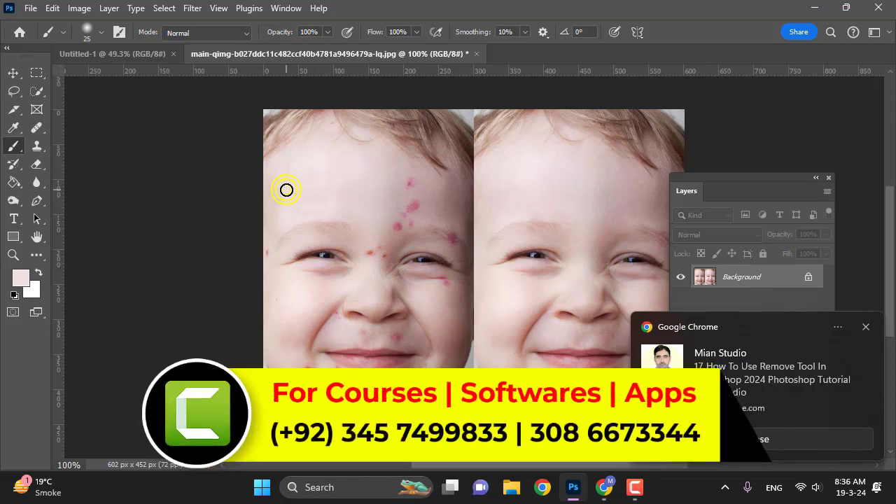
pyautogui.moveTo(381, 177)
pyautogui.mouseDown()
pyautogui.moveTo(416, 185)
pyautogui.moveTo(381, 198)
pyautogui.moveTo(372, 154)
pyautogui.moveTo(314, 187)
pyautogui.moveTo(415, 188)
pyautogui.moveTo(394, 180)
pyautogui.moveTo(407, 185)
pyautogui.mouseUp()
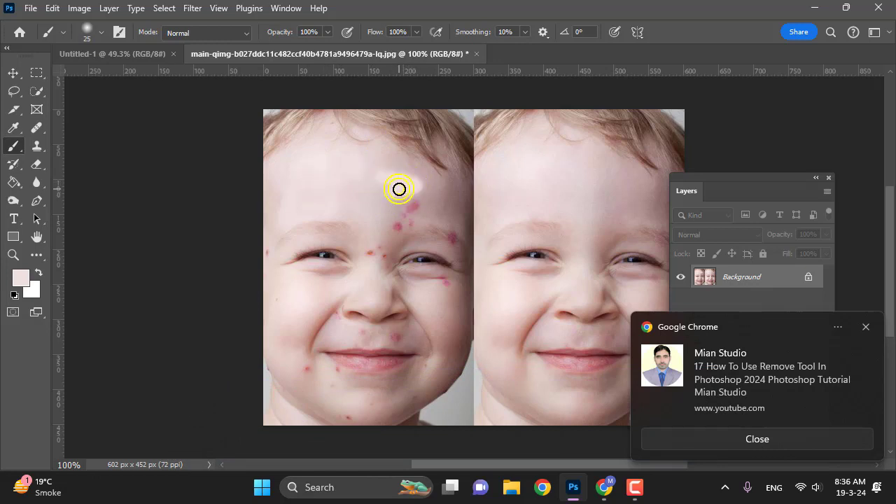
# Step: Sample a darker forehead skin tone as the foreground colour and dab it onto a forehead blemish
pyautogui.click(20, 277)
pyautogui.moveTo(418, 171); pyautogui.dragTo(405, 180)
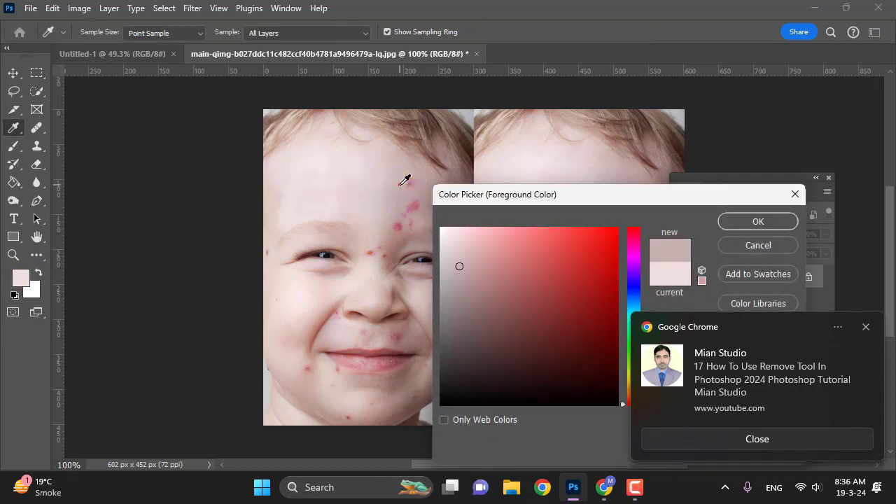
pyautogui.click(758, 222)
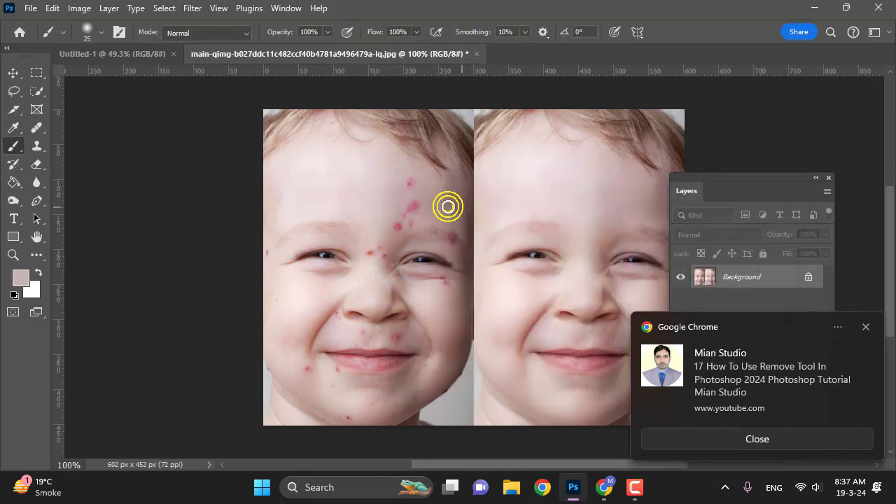
pyautogui.click(402, 232)
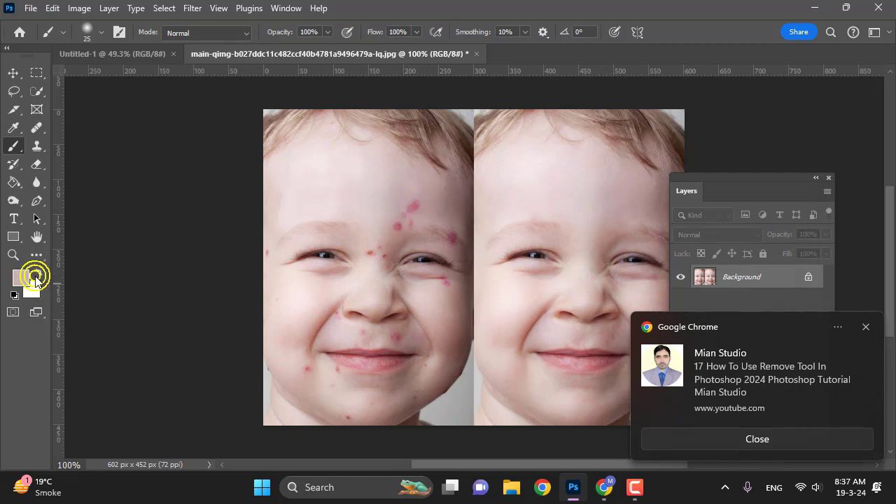
# Step: Resample skin beside the spots and paint over the right-forehead blemishes
pyautogui.click(28, 277)
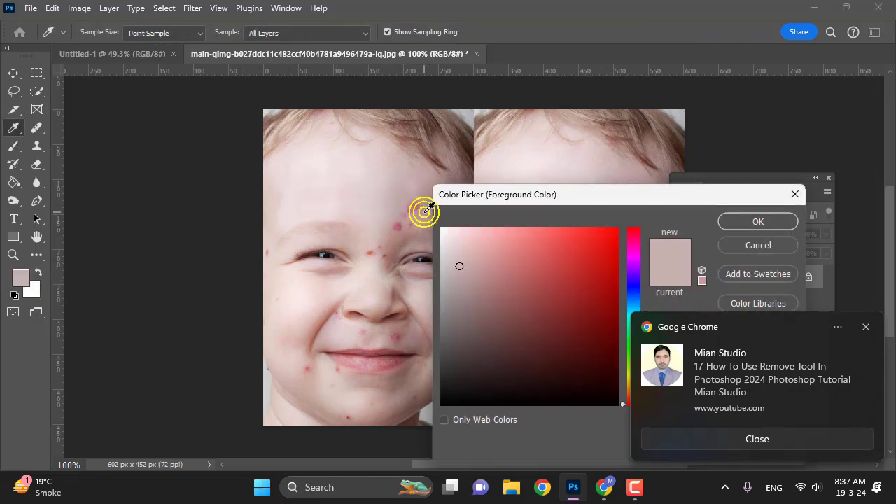
pyautogui.click(425, 210)
pyautogui.press('Return')
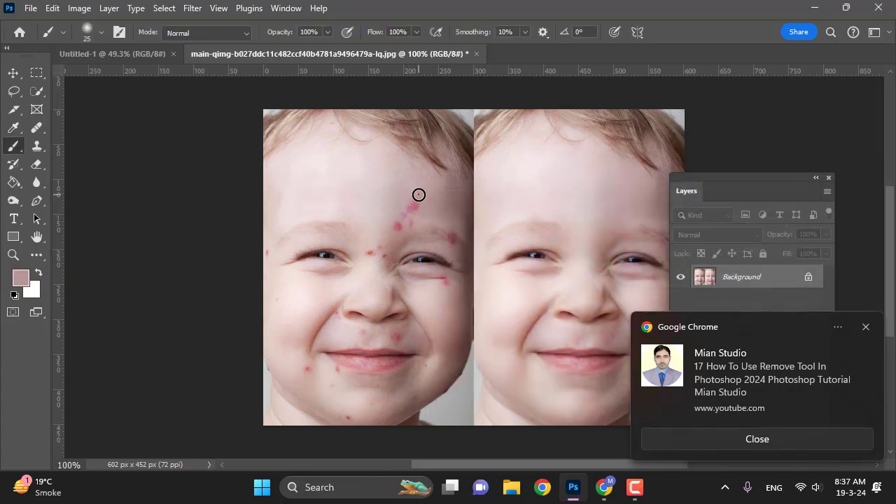
pyautogui.moveTo(419, 194)
pyautogui.mouseDown()
pyautogui.moveTo(400, 210)
pyautogui.moveTo(429, 192)
pyautogui.mouseUp()
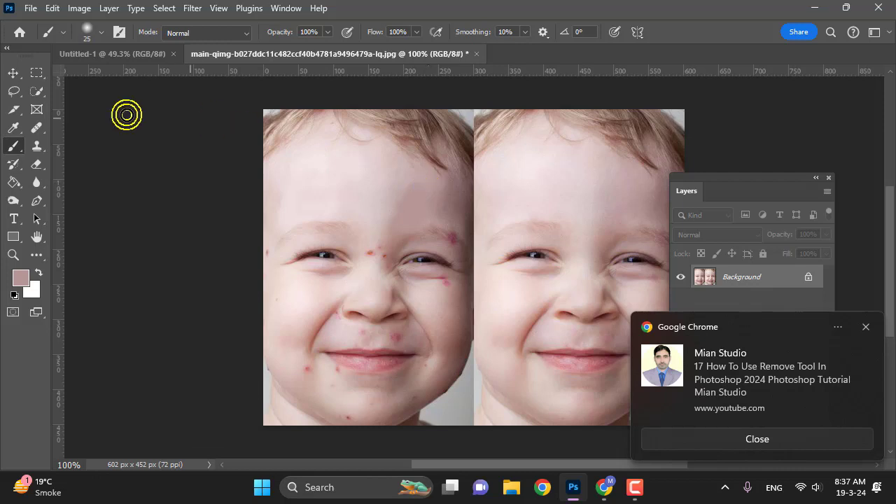
# Step: Switch to the Healing Brush Tool from the healing tools group
pyautogui.click(36, 128)
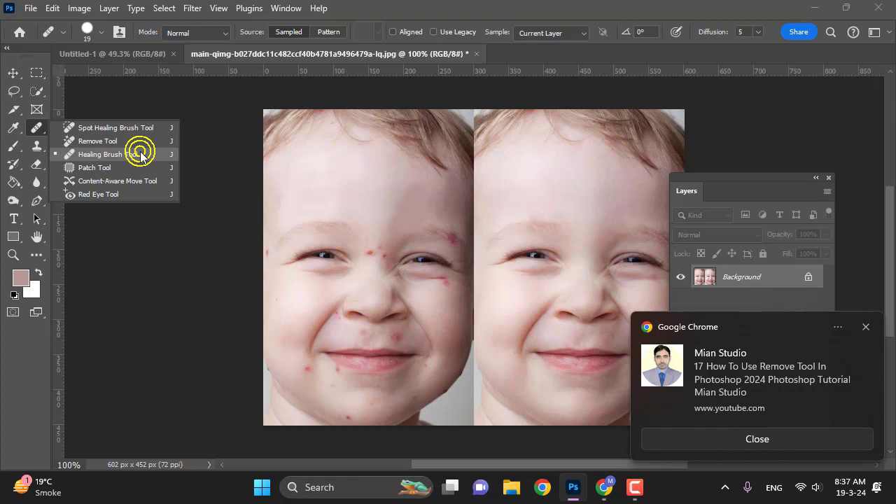
pyautogui.click(140, 154)
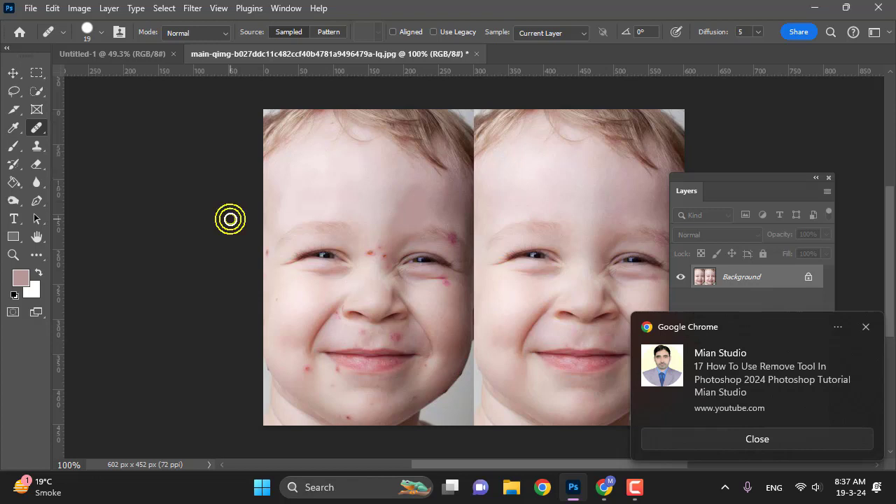